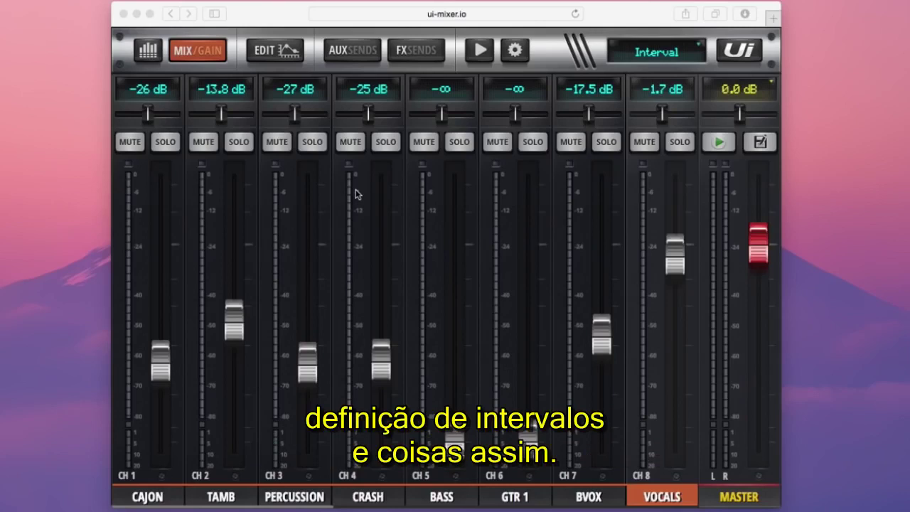
Open the Shows settings page and select the Band 'X' show
{"action": "left_click", "coordinate": [455, 237]}
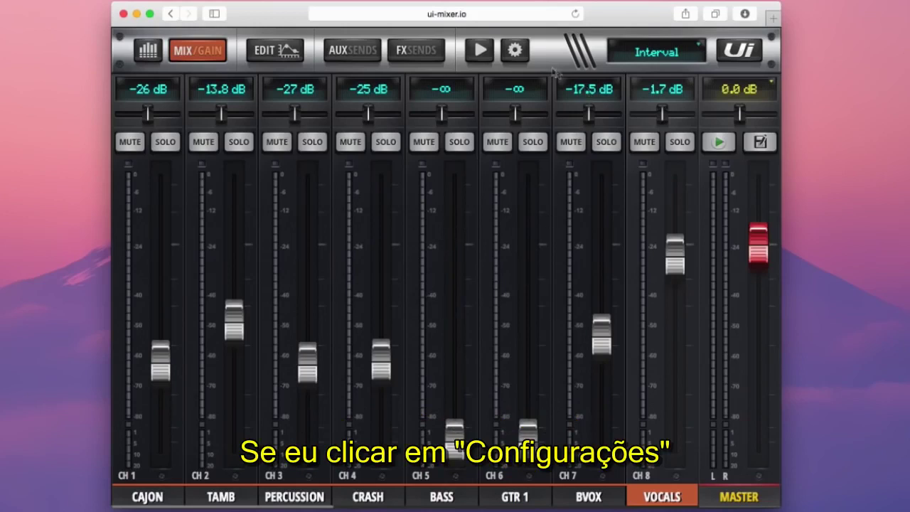
{"action": "left_click", "coordinate": [515, 49]}
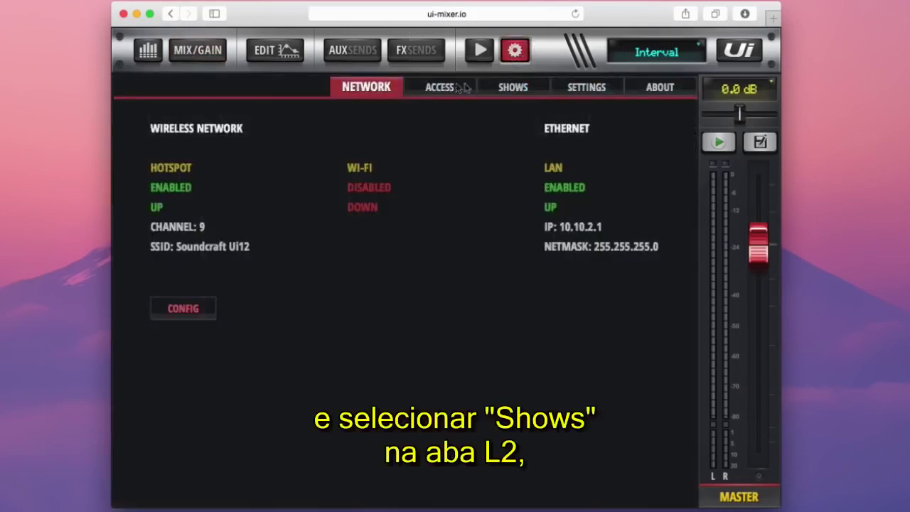
{"action": "left_click", "coordinate": [502, 89]}
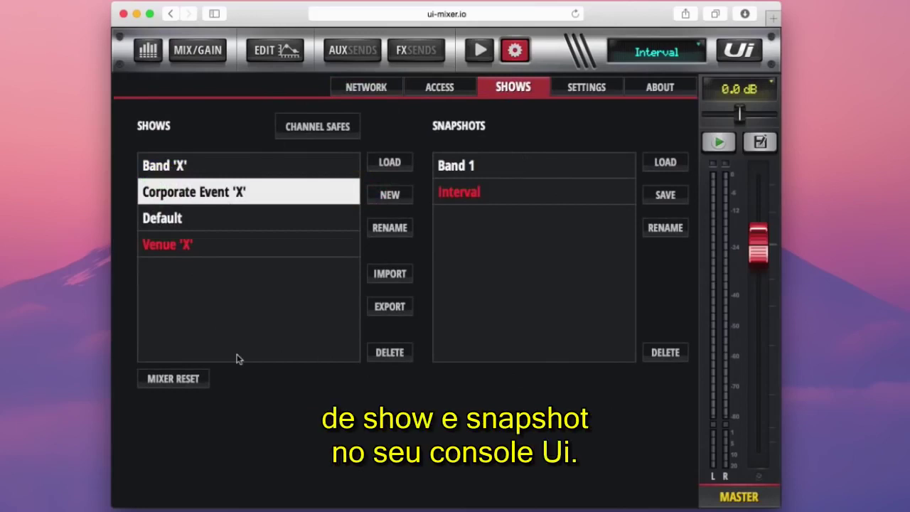
{"action": "key", "text": "Up"}
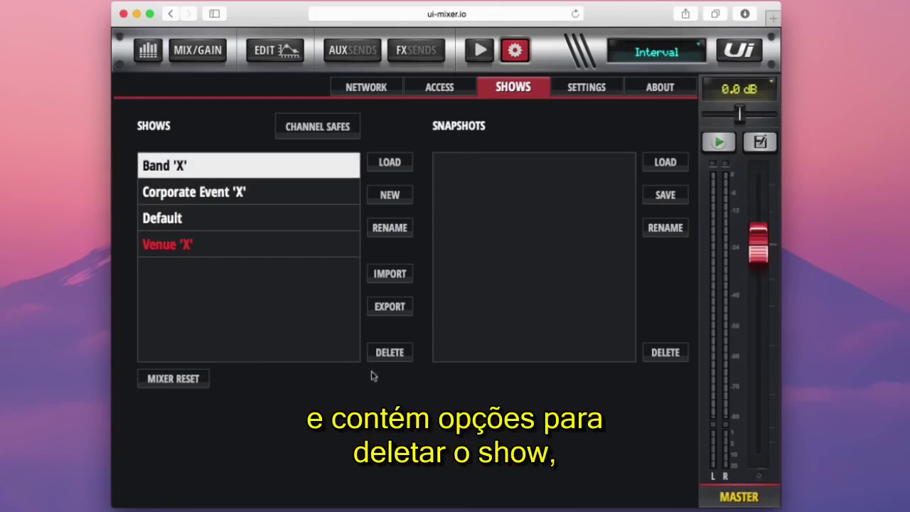
Delete the Band 'X' show, confirming each delete prompt with OK
{"action": "left_click", "coordinate": [382, 351]}
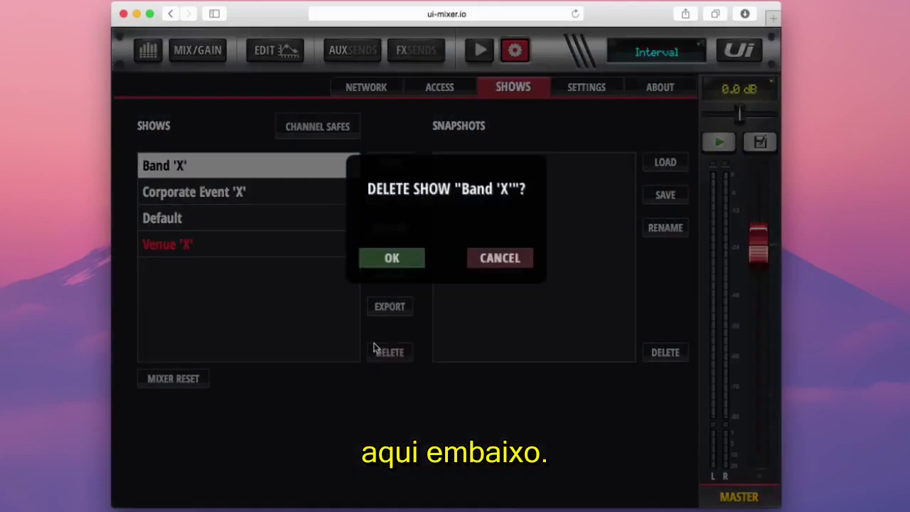
{"action": "left_click", "coordinate": [395, 259]}
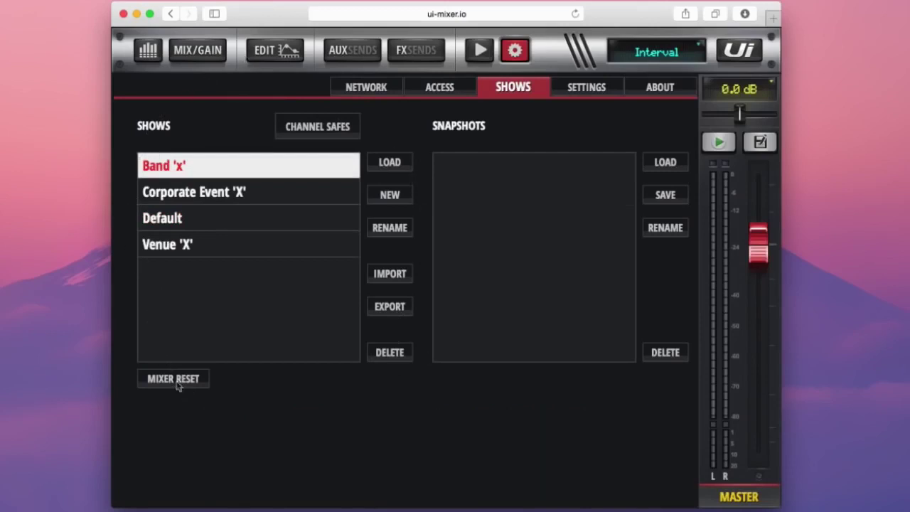
{"action": "left_click", "coordinate": [395, 353]}
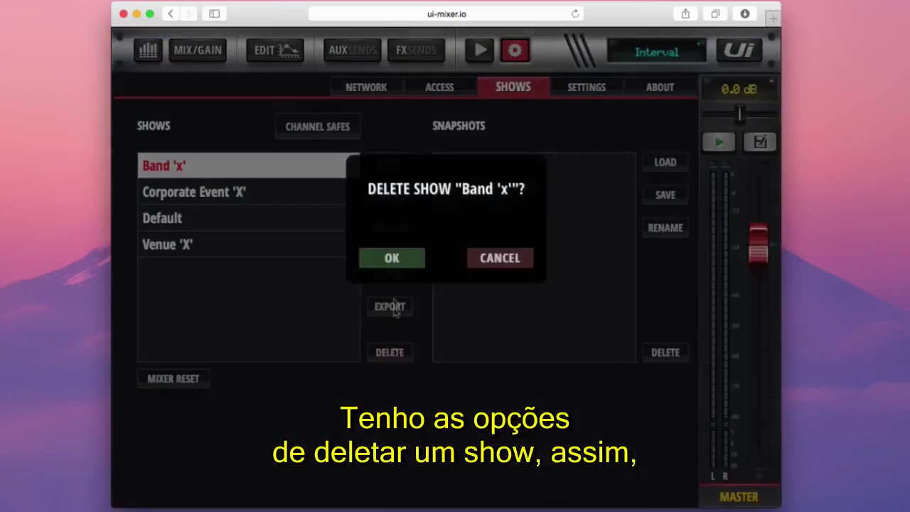
{"action": "left_click", "coordinate": [404, 259]}
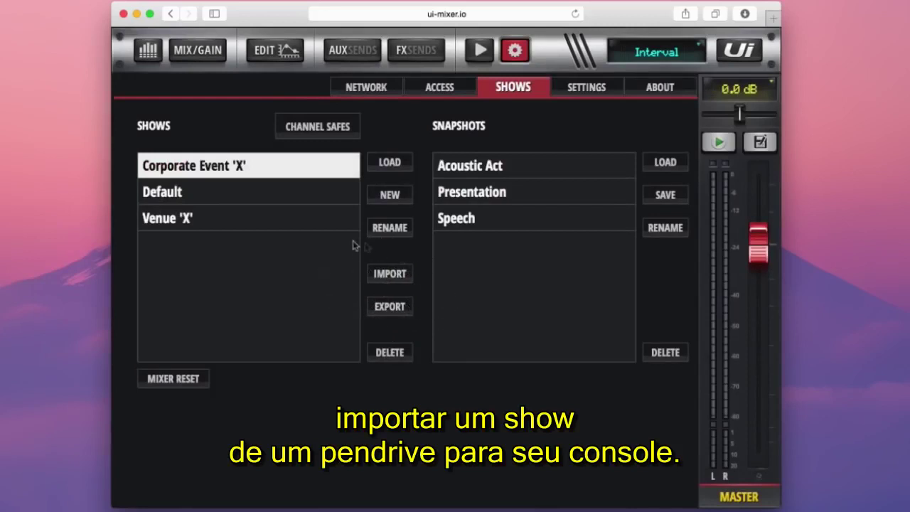
Leave Corporate Event 'X' unrenamed and create a new show named 'Band x'
{"action": "left_click", "coordinate": [396, 229]}
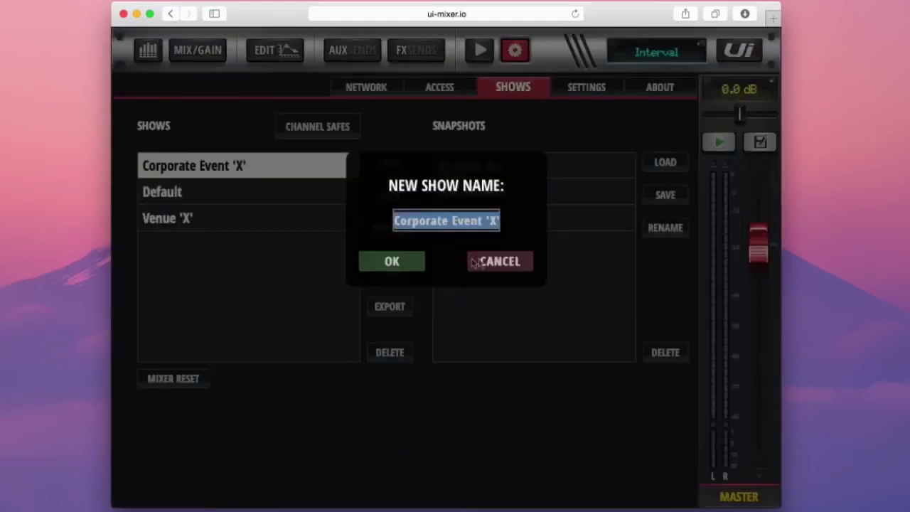
{"action": "left_click", "coordinate": [473, 261]}
{"action": "left_click", "coordinate": [389, 202]}
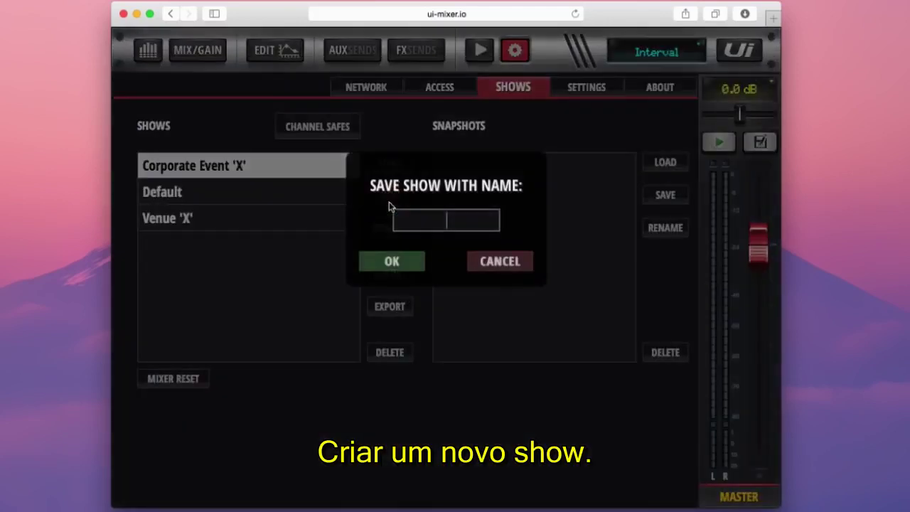
{"action": "type", "text": "Ban"}
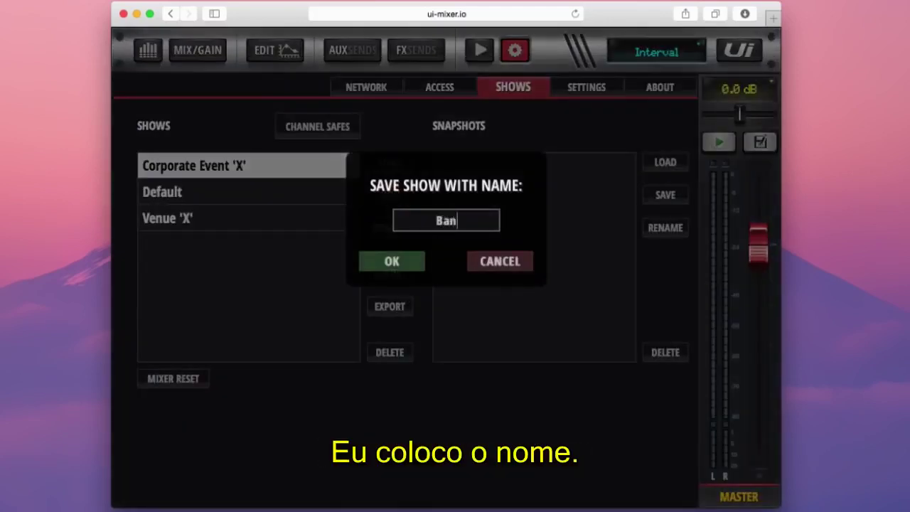
{"action": "type", "text": "d x"}
{"action": "key", "text": "Return"}
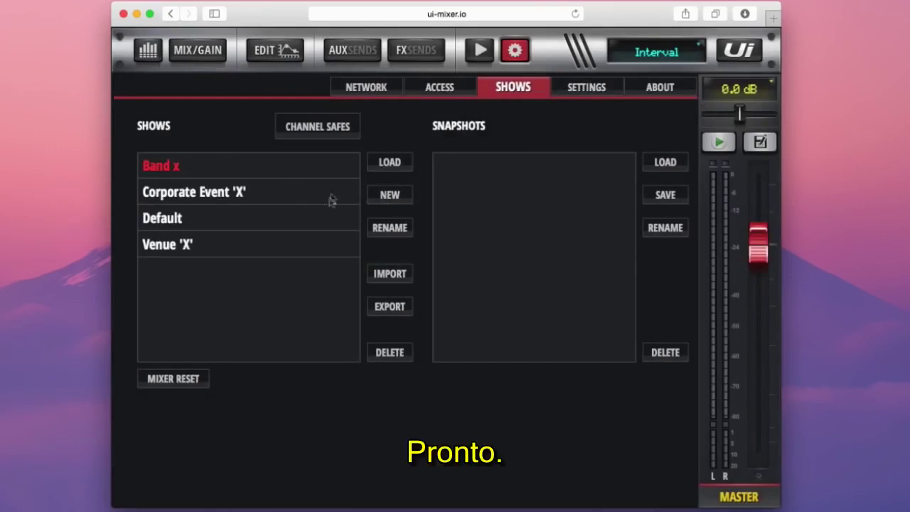
Load the Default show, then the Corporate Event 'X' show
{"action": "left_click", "coordinate": [227, 223]}
{"action": "left_click", "coordinate": [391, 164]}
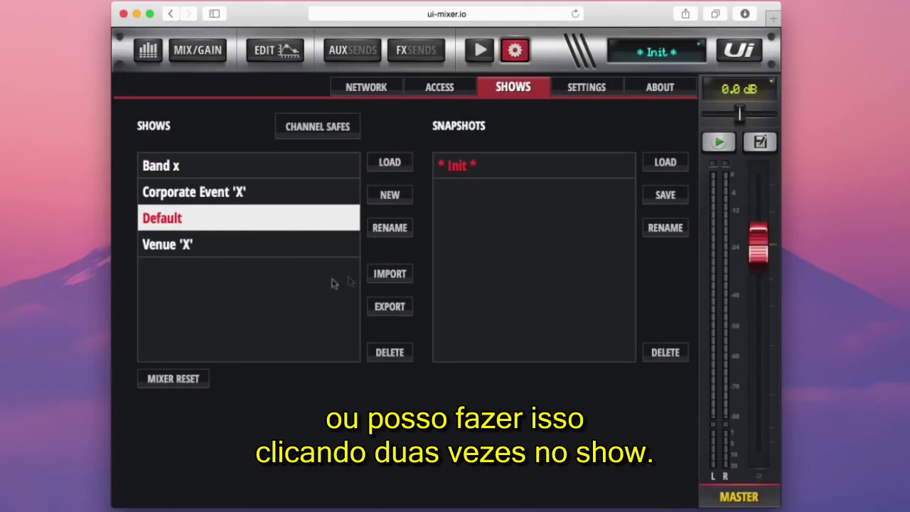
{"action": "double_click", "coordinate": [222, 191]}
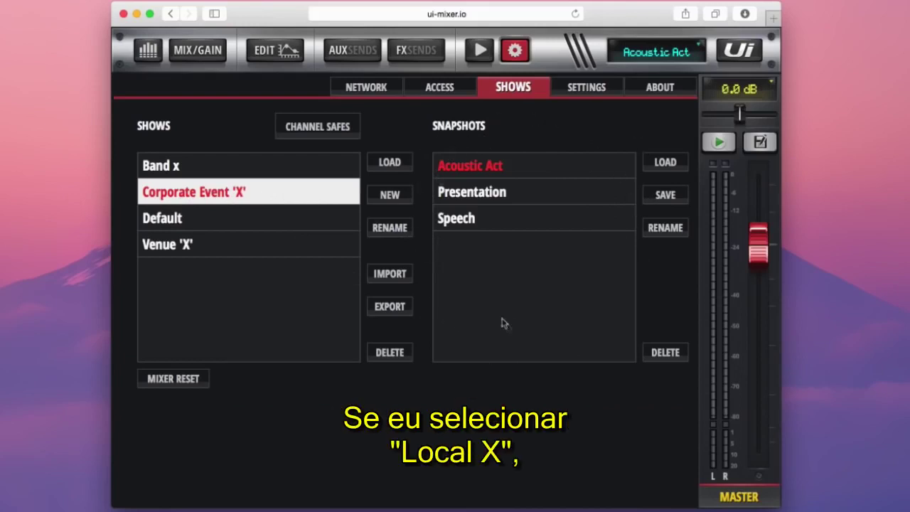
In the Venue 'X' show, recall the Band 1 snapshot, then the Interval snapshot
{"action": "left_click", "coordinate": [244, 250]}
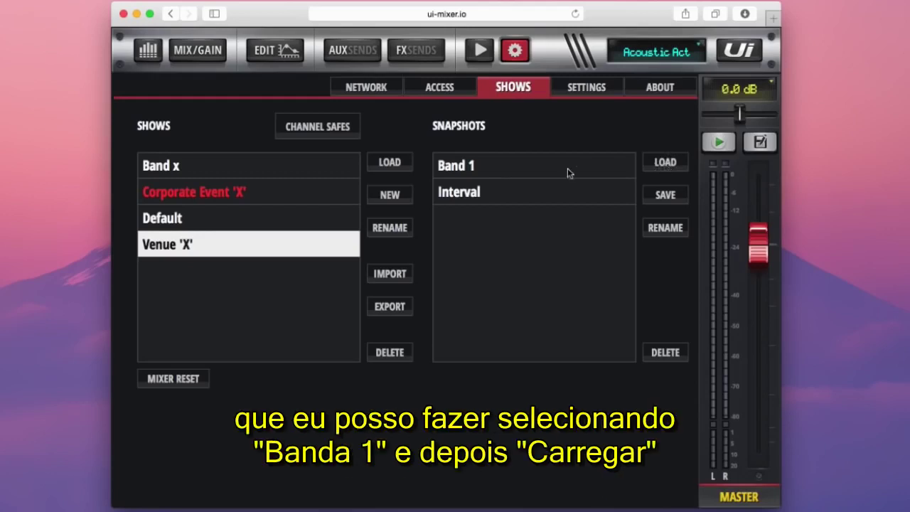
{"action": "left_click", "coordinate": [476, 170]}
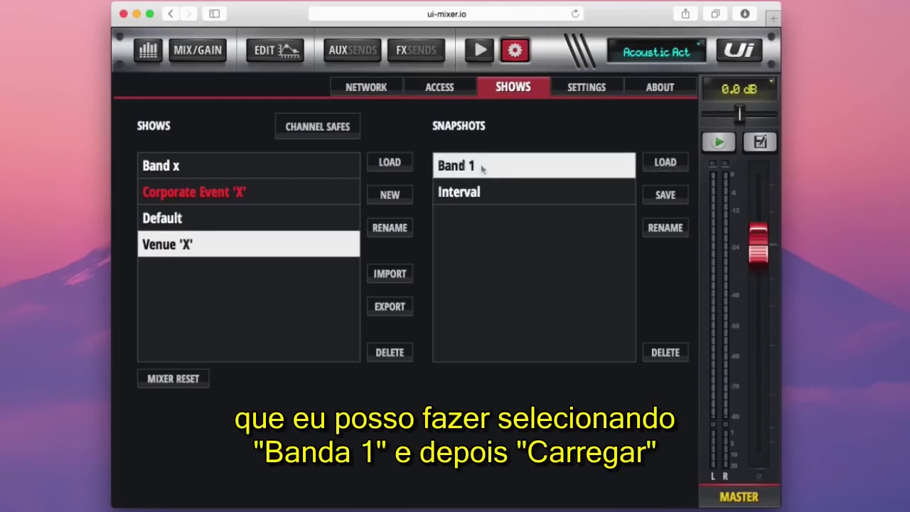
{"action": "left_click", "coordinate": [665, 162]}
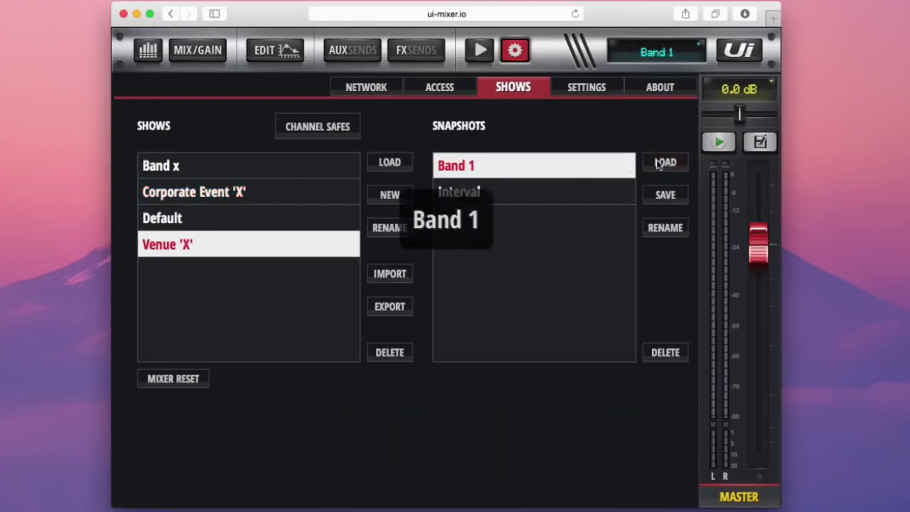
{"action": "double_click", "coordinate": [535, 194]}
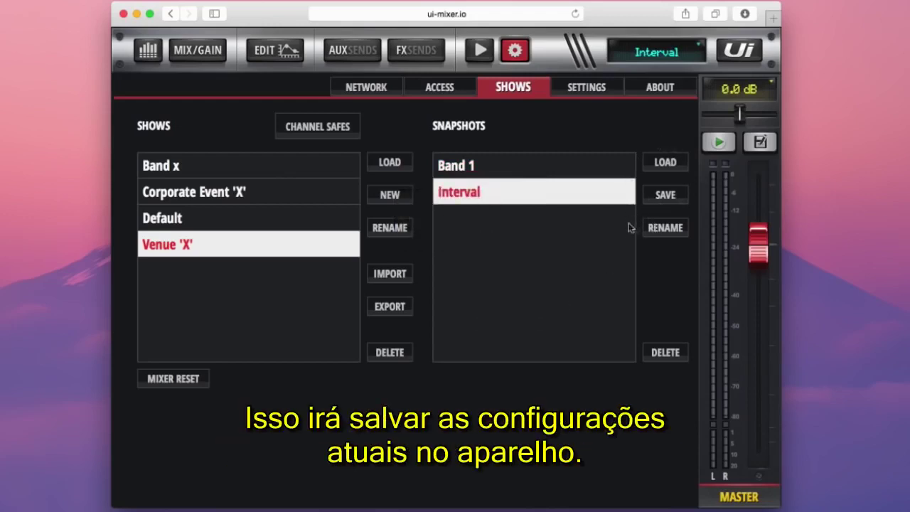
Overwrite the Interval snapshot with the current settings, keeping the name Interval
{"action": "left_click", "coordinate": [661, 196]}
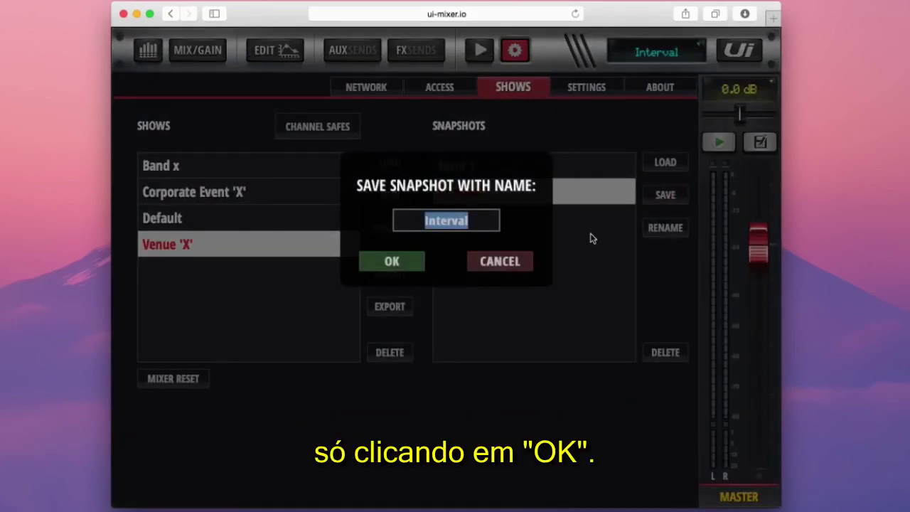
{"action": "key", "text": "Return"}
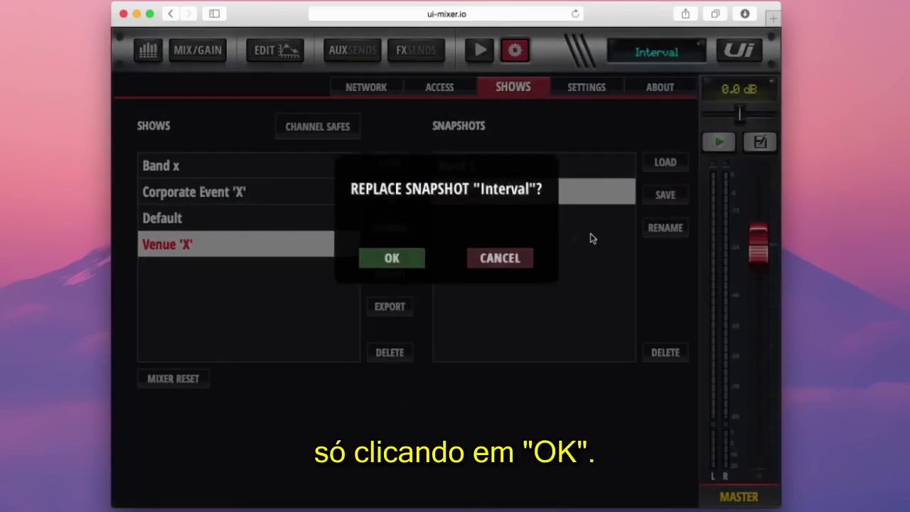
{"action": "left_click", "coordinate": [399, 260]}
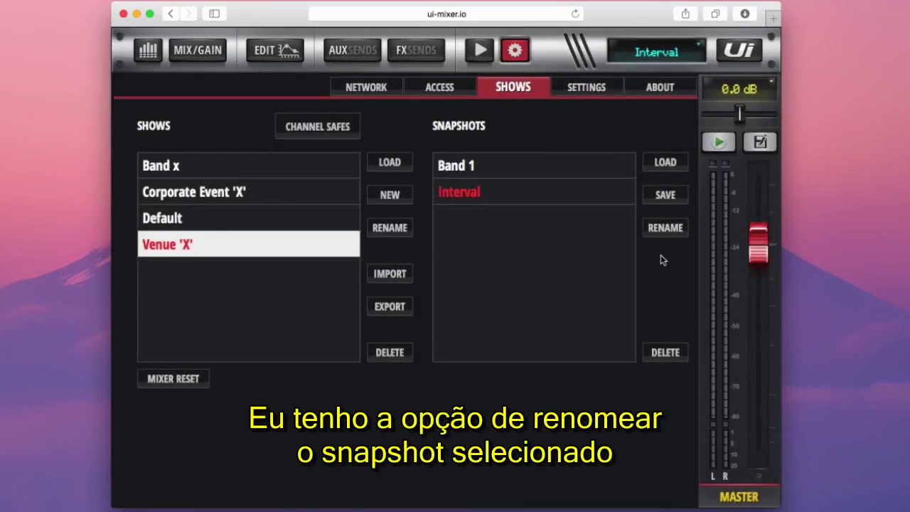
{"action": "left_click", "coordinate": [526, 195]}
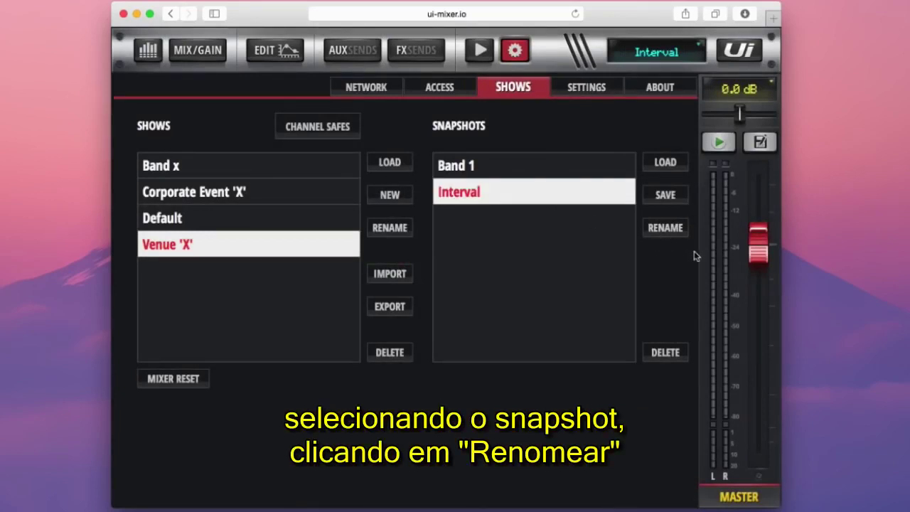
{"action": "left_click", "coordinate": [676, 230]}
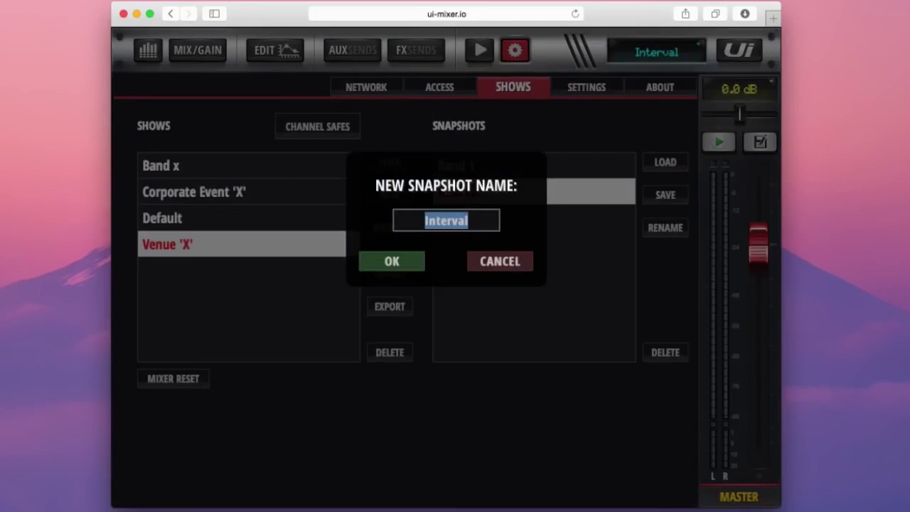
{"action": "left_click", "coordinate": [500, 262]}
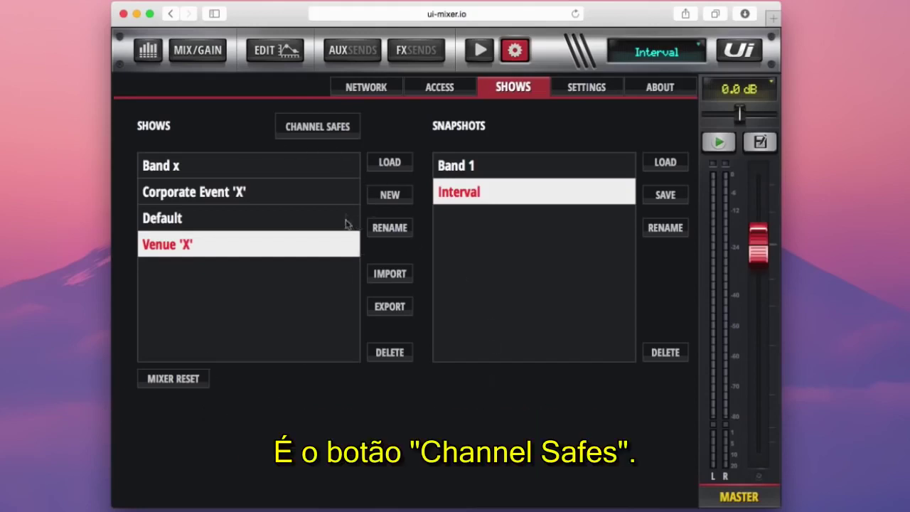
{"action": "left_click", "coordinate": [313, 128]}
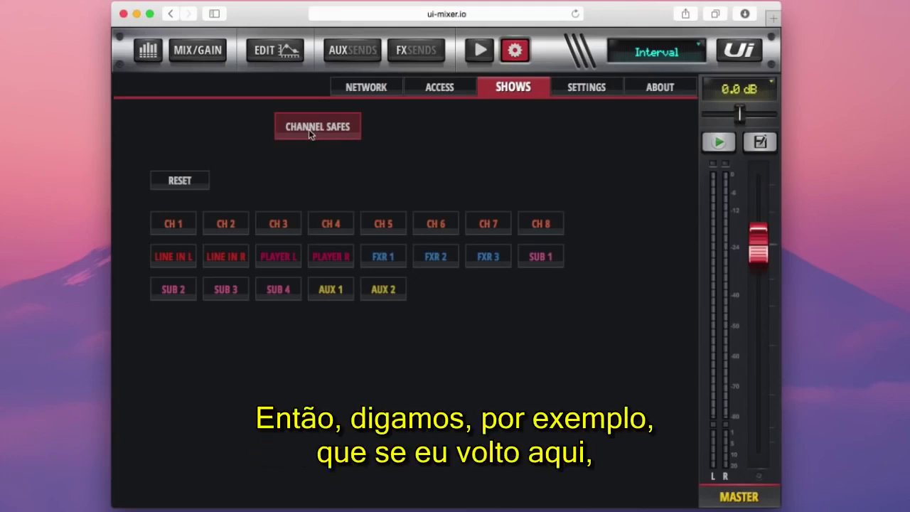
{"action": "left_click", "coordinate": [309, 129]}
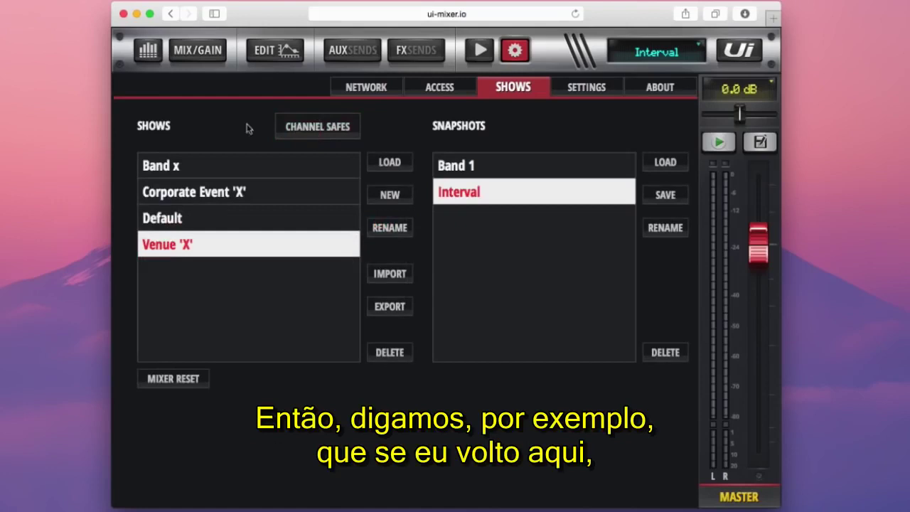
Load Corporate Event 'X' with its Acoustic Act snapshot and return to the mixer
{"action": "left_click", "coordinate": [168, 194]}
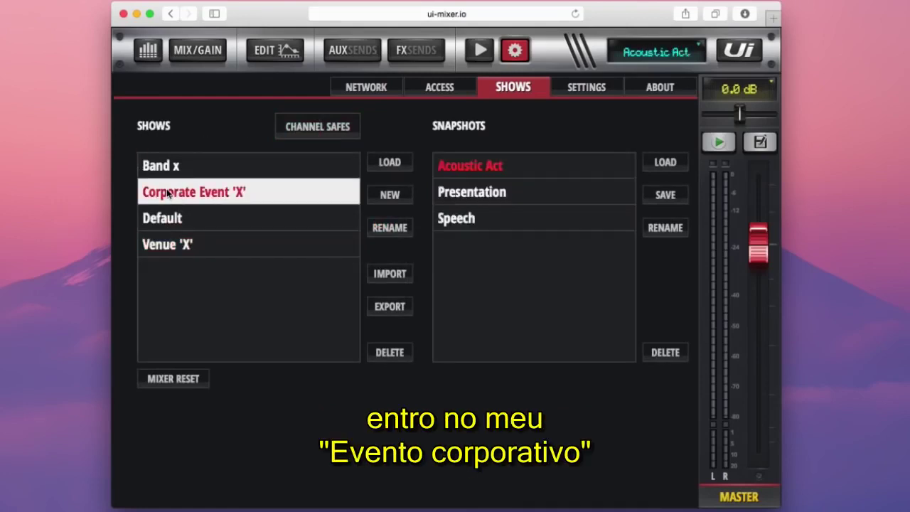
{"action": "double_click", "coordinate": [482, 167]}
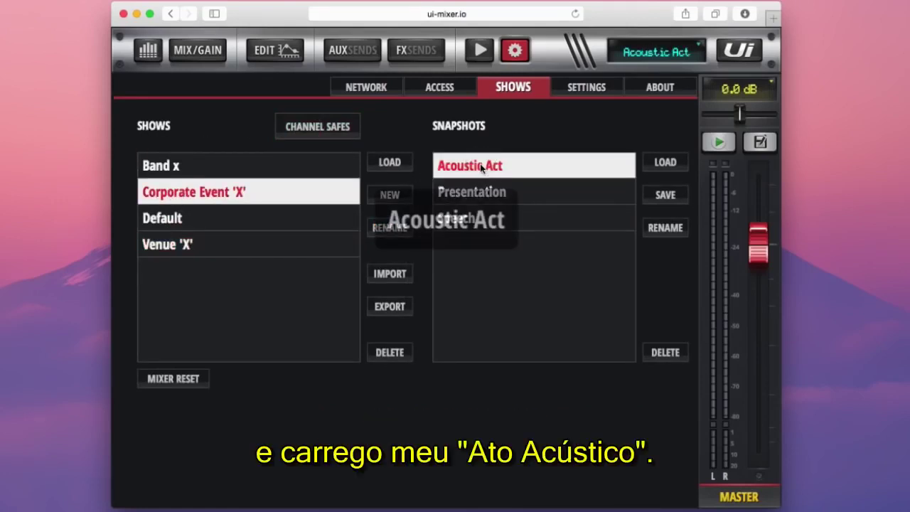
{"action": "left_click", "coordinate": [515, 50]}
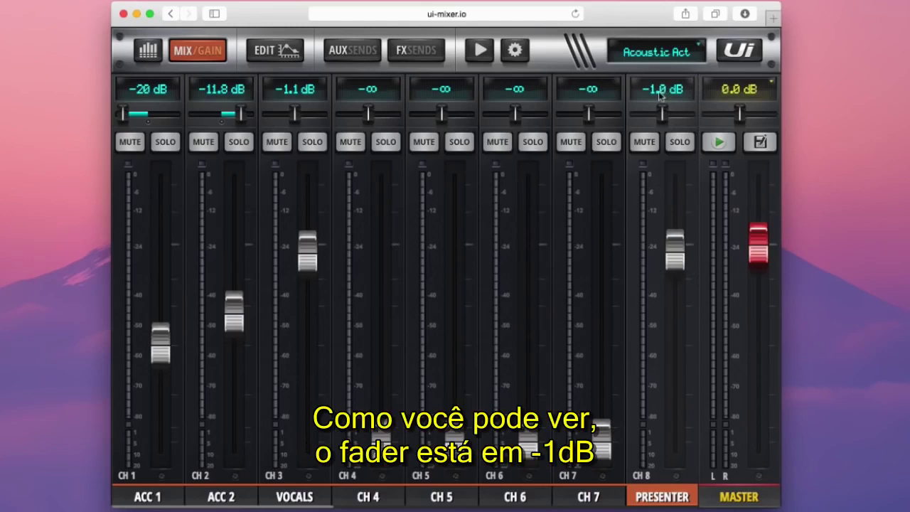
Recall the Presentation snapshot, then the Speech snapshot, from the header snapshot menu
{"action": "left_click", "coordinate": [653, 55]}
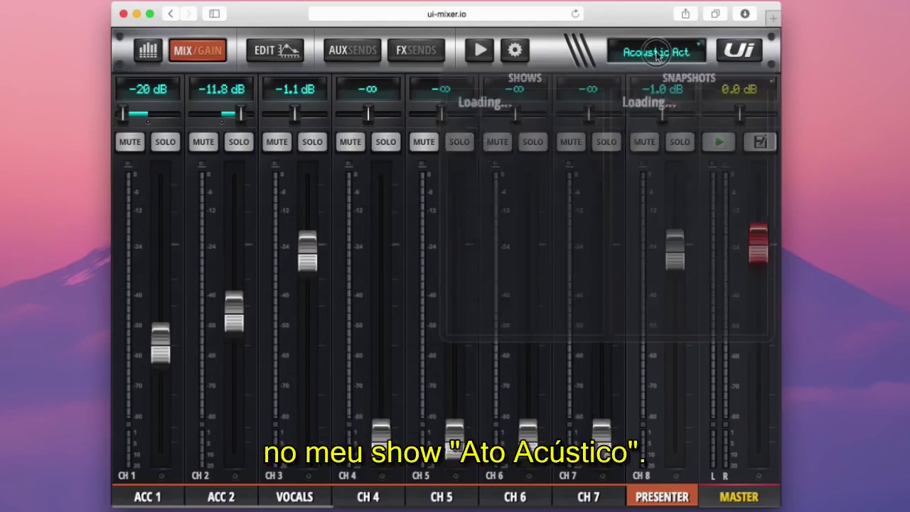
{"action": "left_click", "coordinate": [649, 129]}
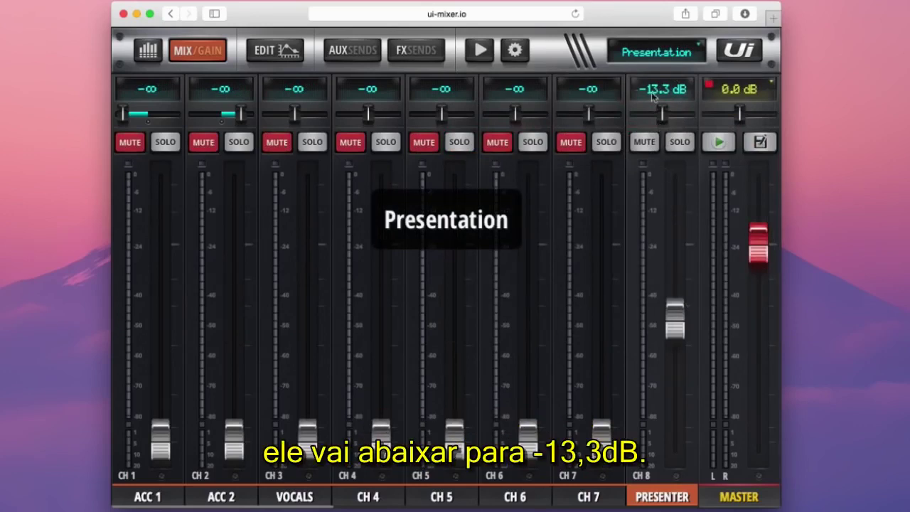
{"action": "left_click", "coordinate": [659, 57]}
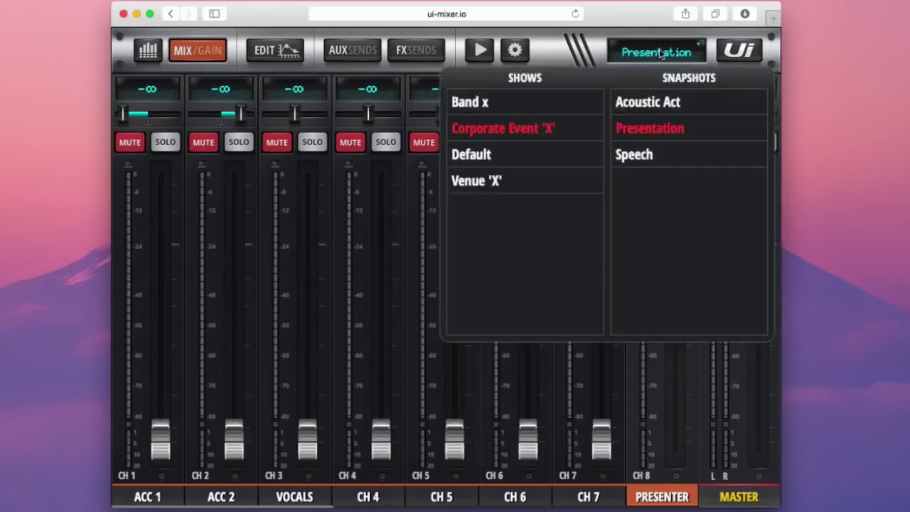
{"action": "left_click", "coordinate": [648, 154]}
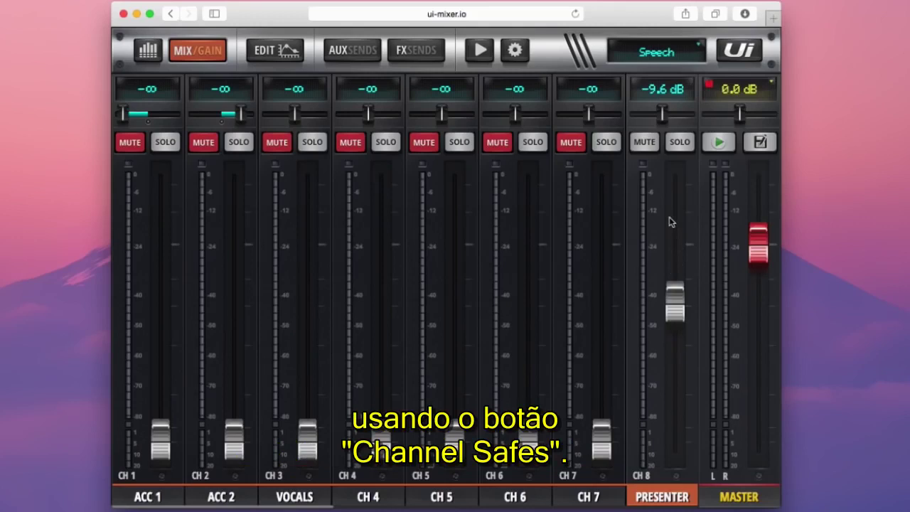
Mark CH 8 as a channel safe, then return to the channel mixer view
{"action": "left_click", "coordinate": [512, 50]}
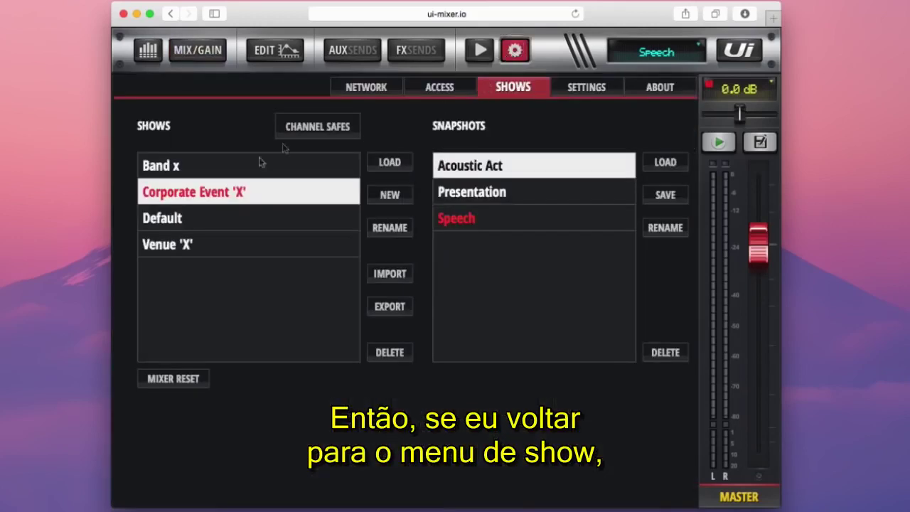
{"action": "left_click", "coordinate": [343, 127]}
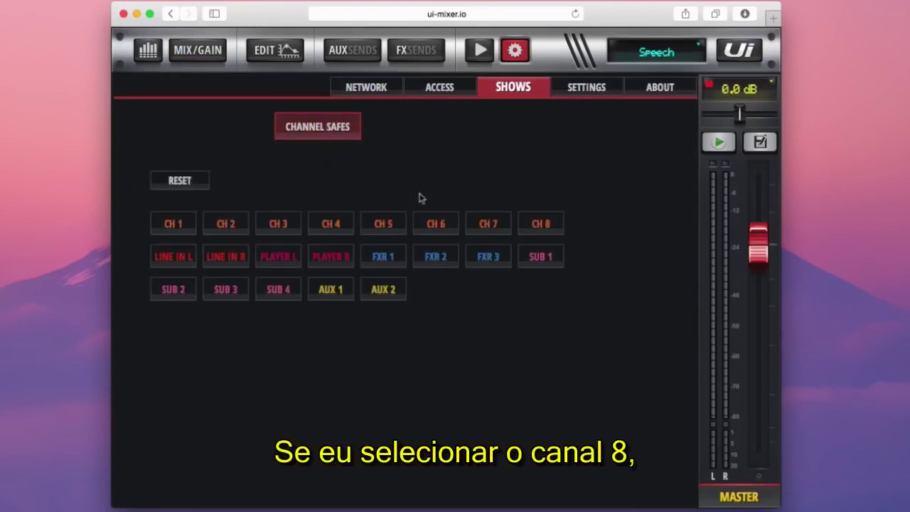
{"action": "left_click", "coordinate": [544, 226]}
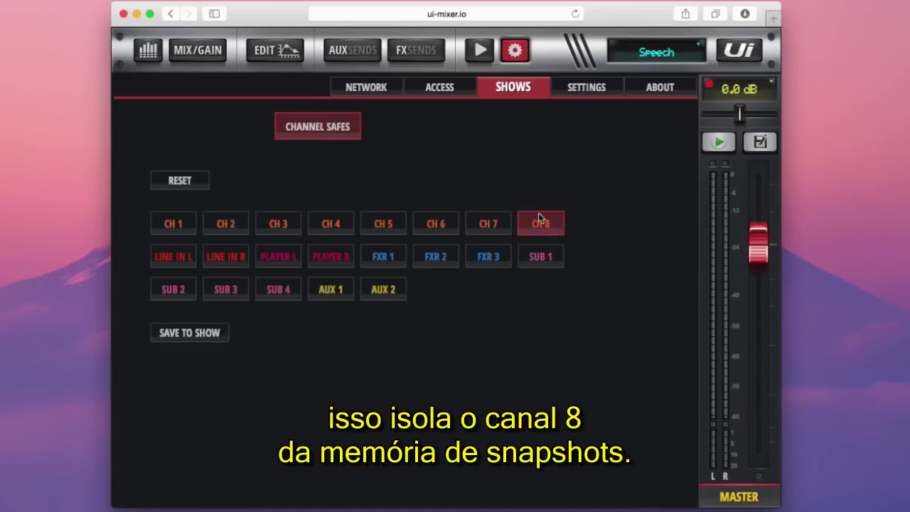
{"action": "left_click", "coordinate": [519, 57]}
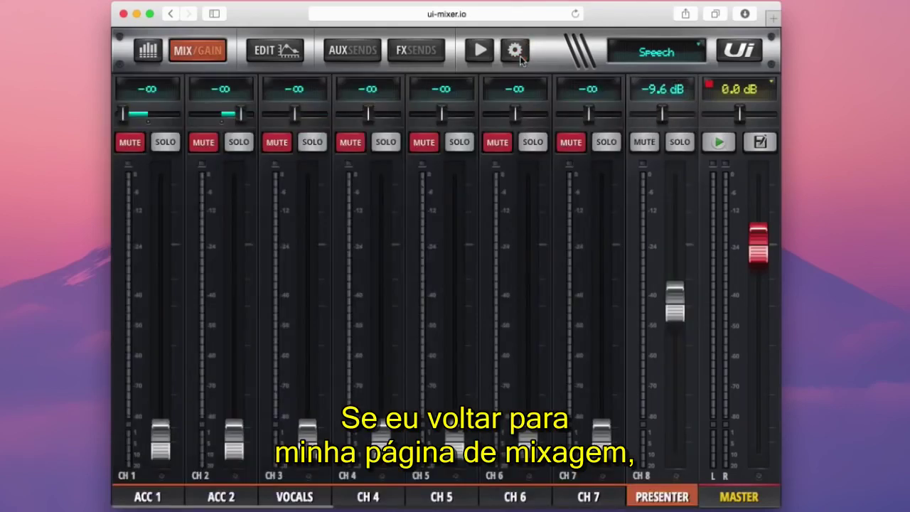
Check PRESENTER keeps its level across Acoustic Act and Presentation recalls, then load the Default show
{"action": "left_click_drag", "start_coordinate": [664, 298], "coordinate": [677, 238]}
{"action": "left_click", "coordinate": [655, 52]}
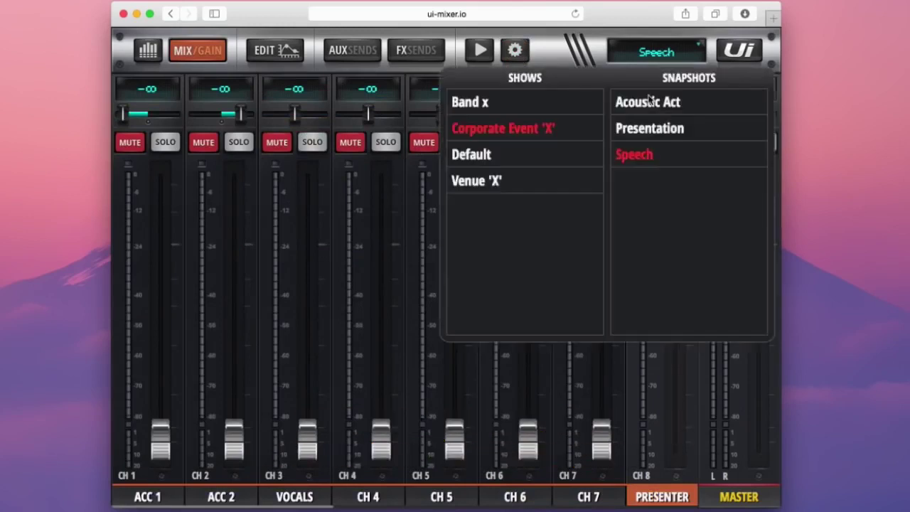
{"action": "left_click", "coordinate": [644, 102]}
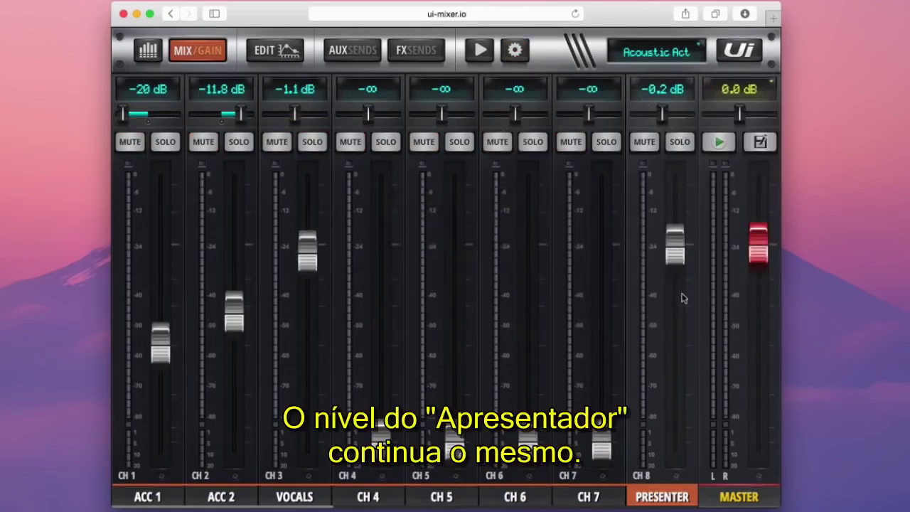
{"action": "mouse_move", "coordinate": [678, 256]}
{"action": "left_mouse_down"}
{"action": "mouse_move", "coordinate": [680, 266]}
{"action": "mouse_move", "coordinate": [680, 248]}
{"action": "mouse_move", "coordinate": [680, 259]}
{"action": "left_mouse_up"}
{"action": "left_click", "coordinate": [675, 56]}
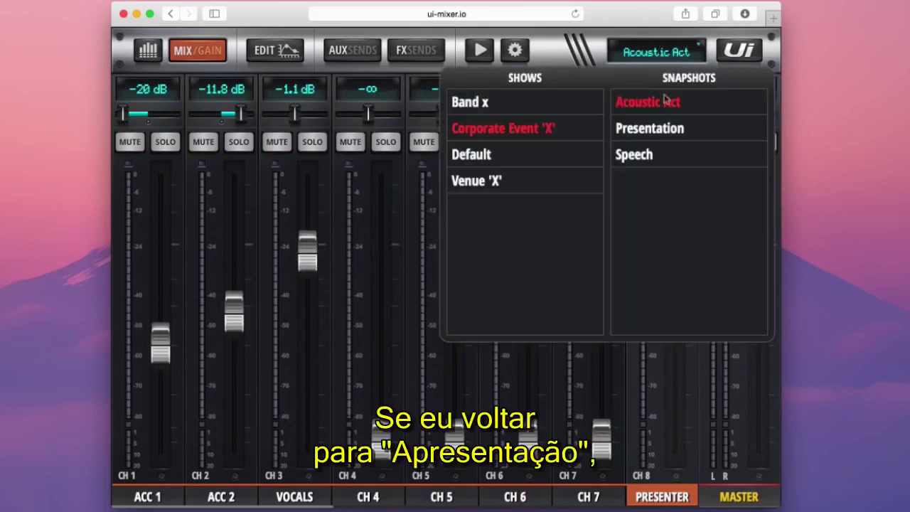
{"action": "left_click", "coordinate": [668, 130]}
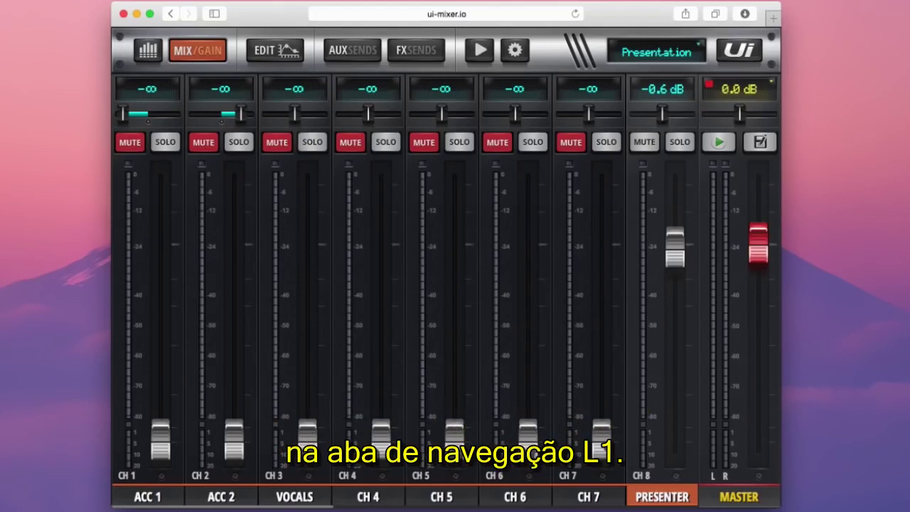
{"action": "double_click", "coordinate": [660, 53]}
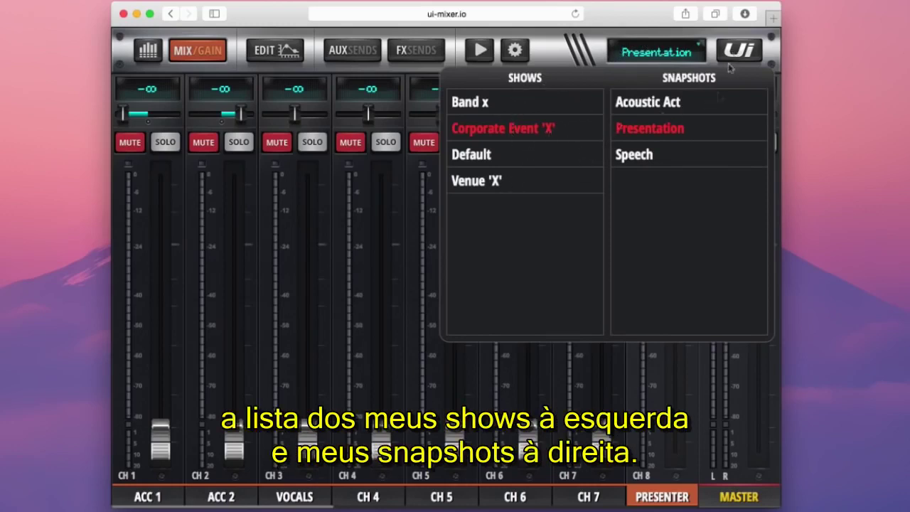
{"action": "double_click", "coordinate": [470, 158]}
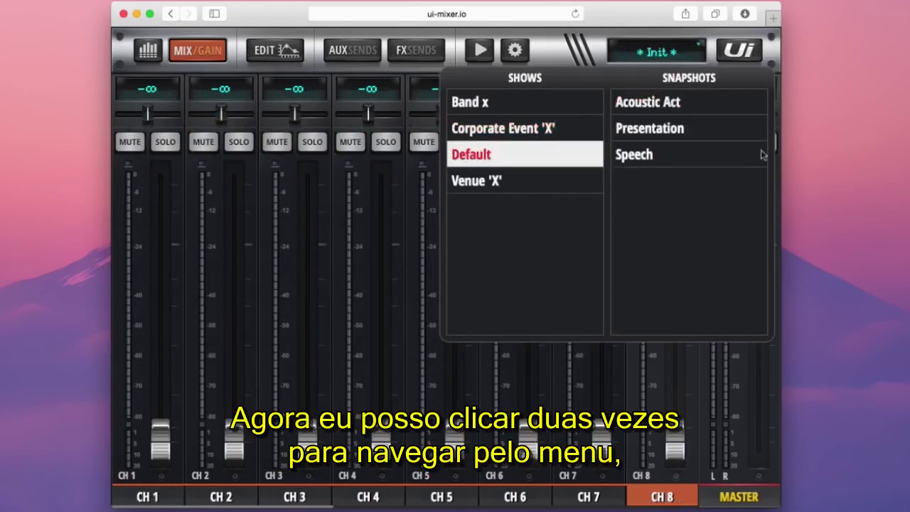